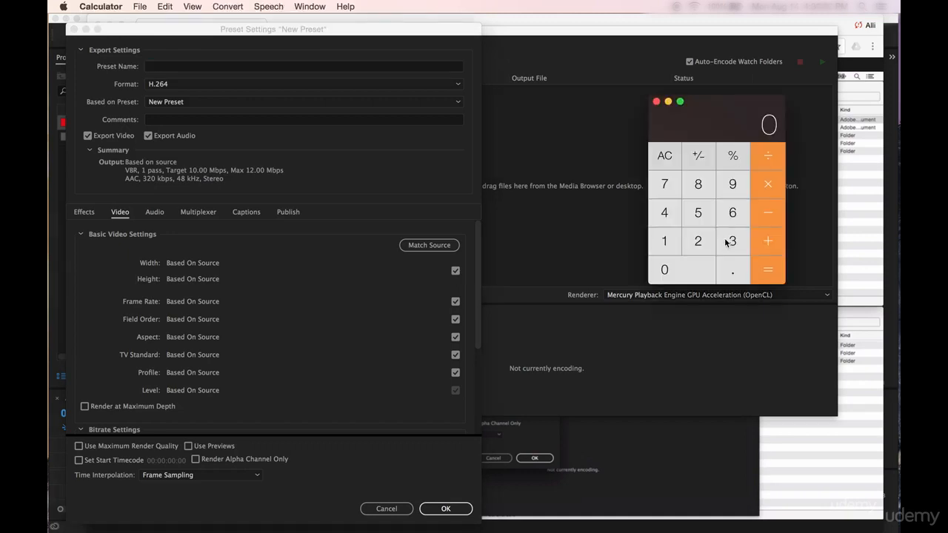
# - Use the Calculator to divide the 4K width 3840 by 4
pyautogui.click(726, 243)
pyautogui.click(700, 186)
pyautogui.click(665, 212)
pyautogui.click(665, 270)
pyautogui.click(665, 212)
pyautogui.click(759, 274)
# - Return to Media Encoder and enter 960x as the beginning of the new preset's name
pyautogui.click(166, 67)
pyautogui.write('960x')
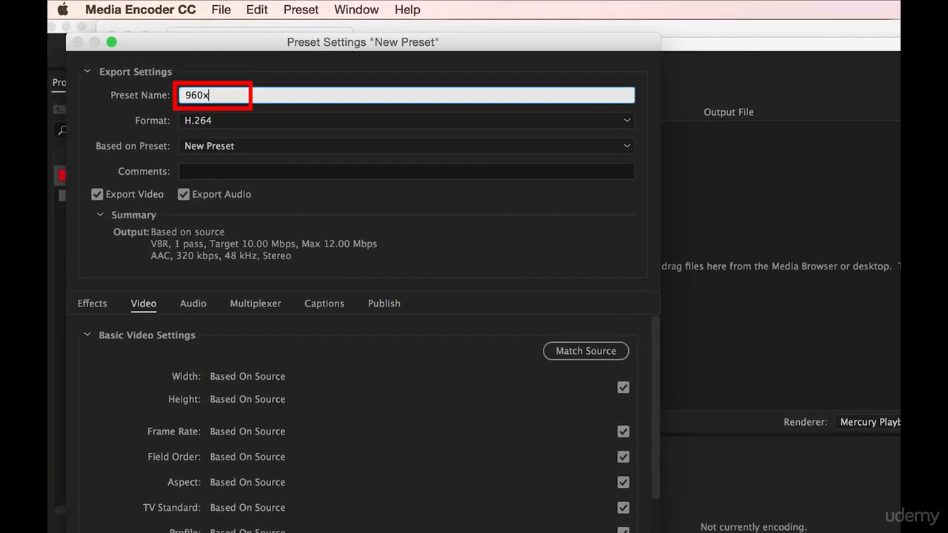
# - Go back to the Calculator, divide the 4K height 2160 by 4, and close the Calculator
pyautogui.click(947, 345)
pyautogui.click(936, 353)
pyautogui.click(792, 302)
pyautogui.click(739, 378)
pyautogui.click(837, 229)
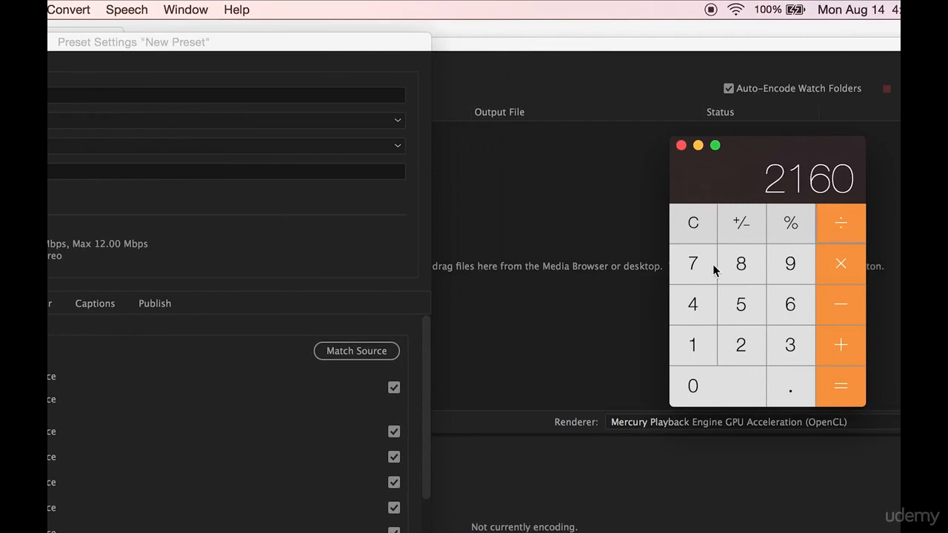
pyautogui.click(692, 304)
pyautogui.click(843, 391)
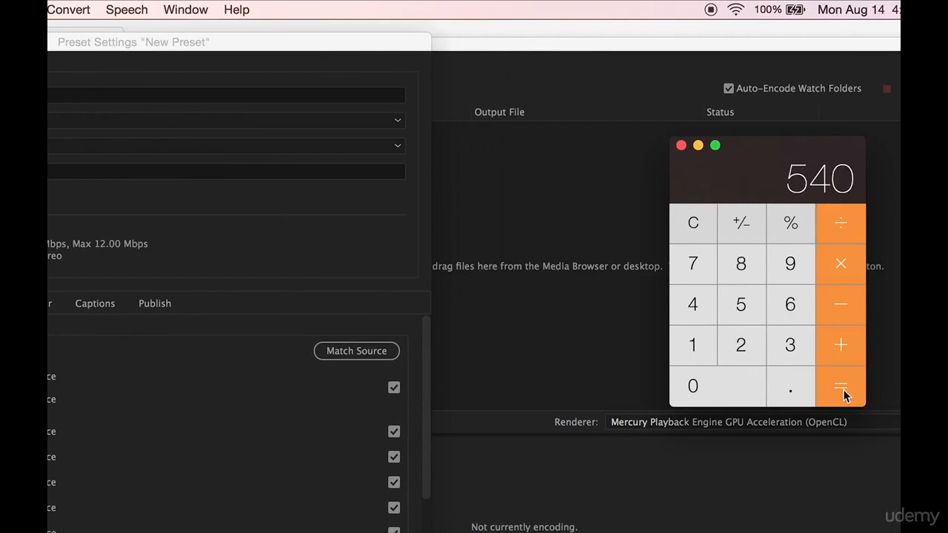
pyautogui.click(681, 146)
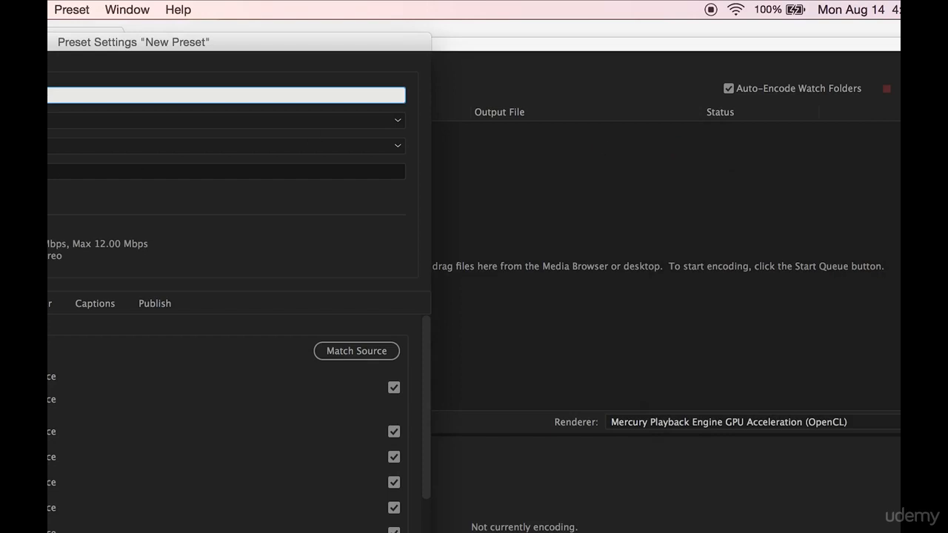
# - Complete the preset name as "960x540 (3840x2160) 4k 23.98fps"
pyautogui.write('960x540')
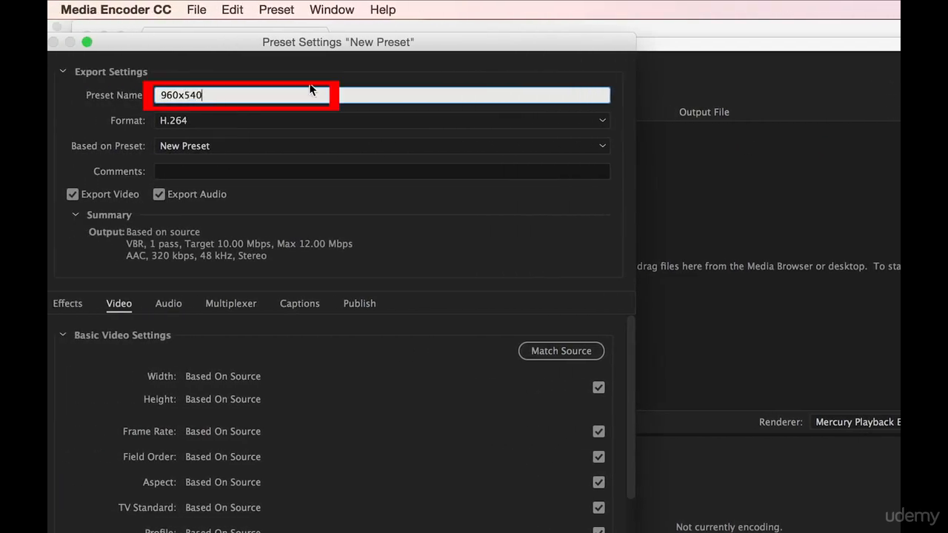
pyautogui.write(' (3840x2160) 4k ')
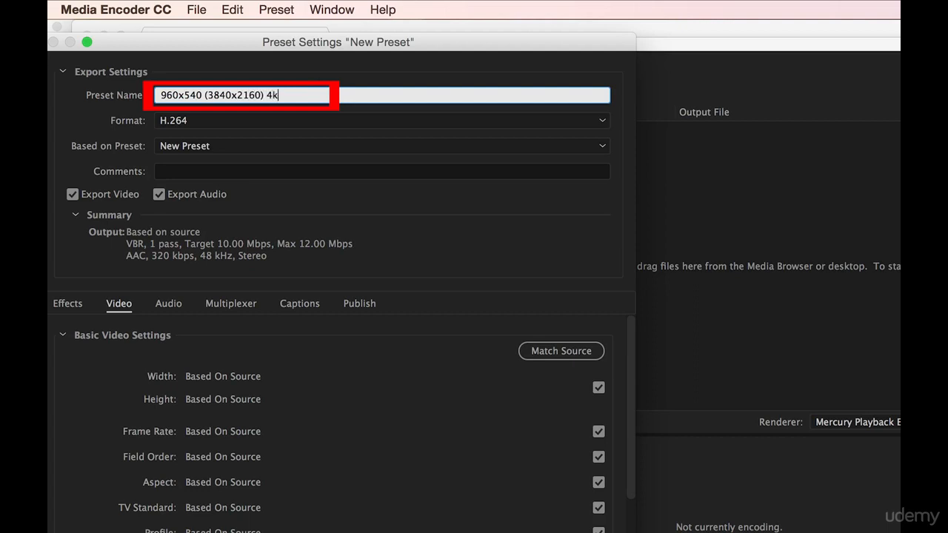
pyautogui.write('23.98fps')
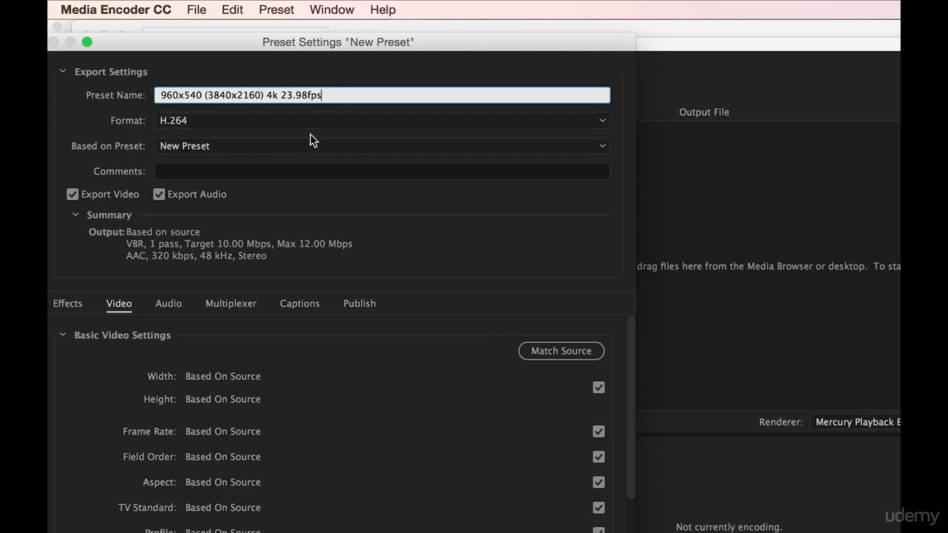
# - Base the preset on "Apple TV, iPad, iPhone 4 and newer - 960x540 23.976" and turn off audio export
pyautogui.click(297, 149)
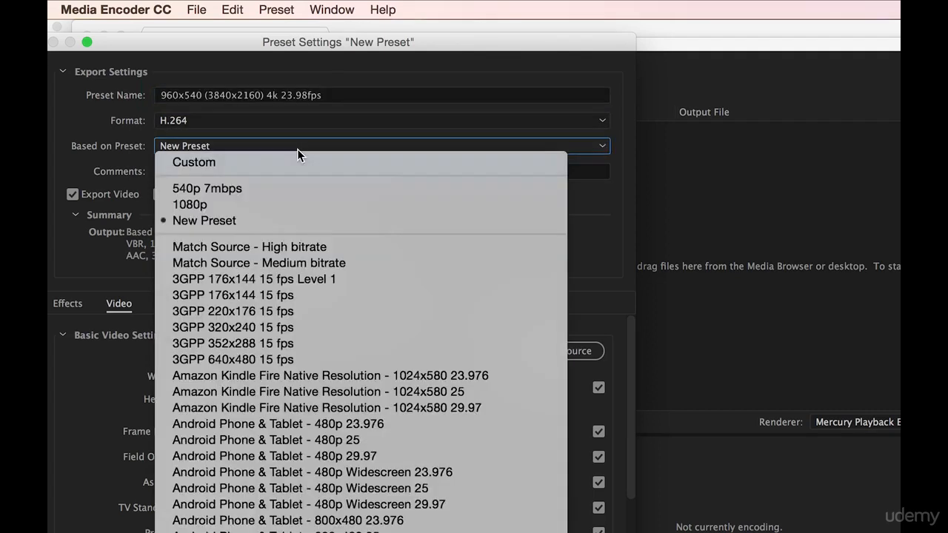
pyautogui.scroll(-10, 361, 333)
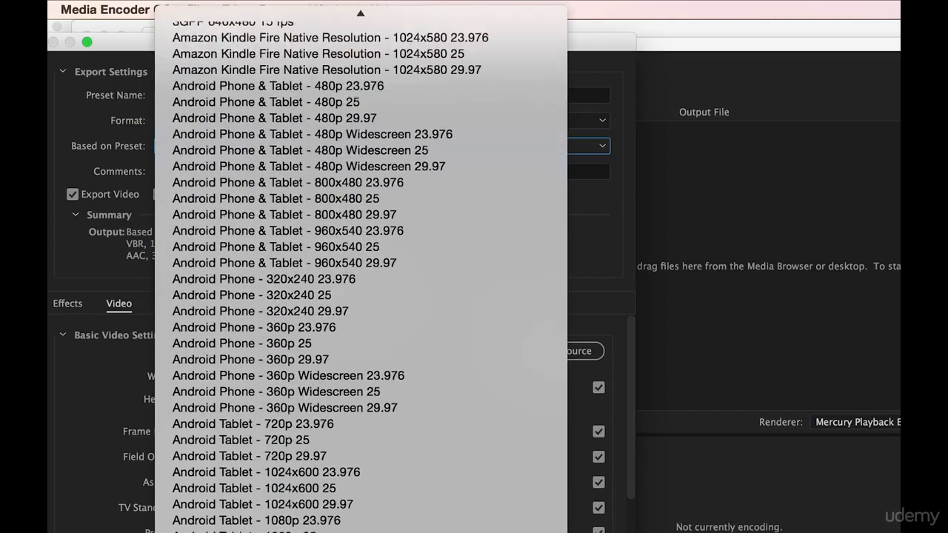
pyautogui.scroll(3, 362, 266)
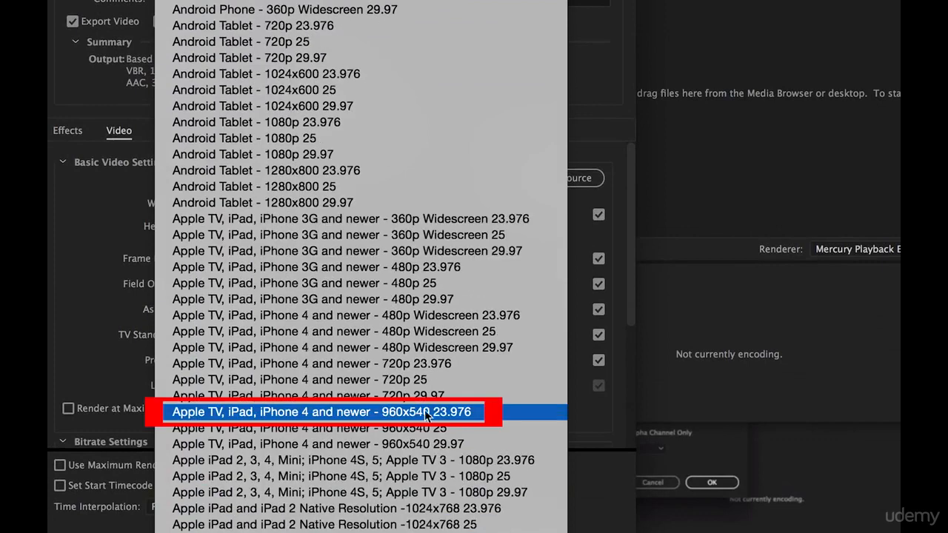
pyautogui.click(506, 410)
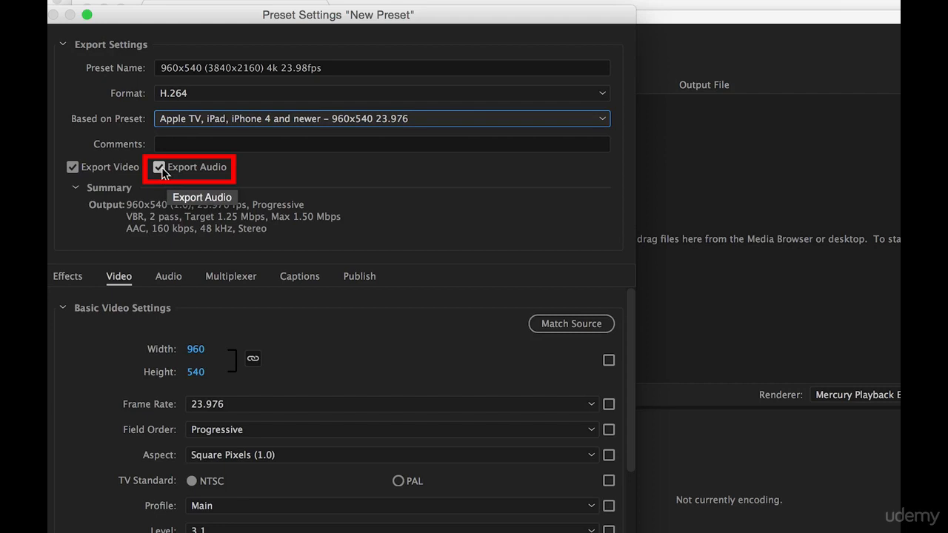
pyautogui.click(161, 170)
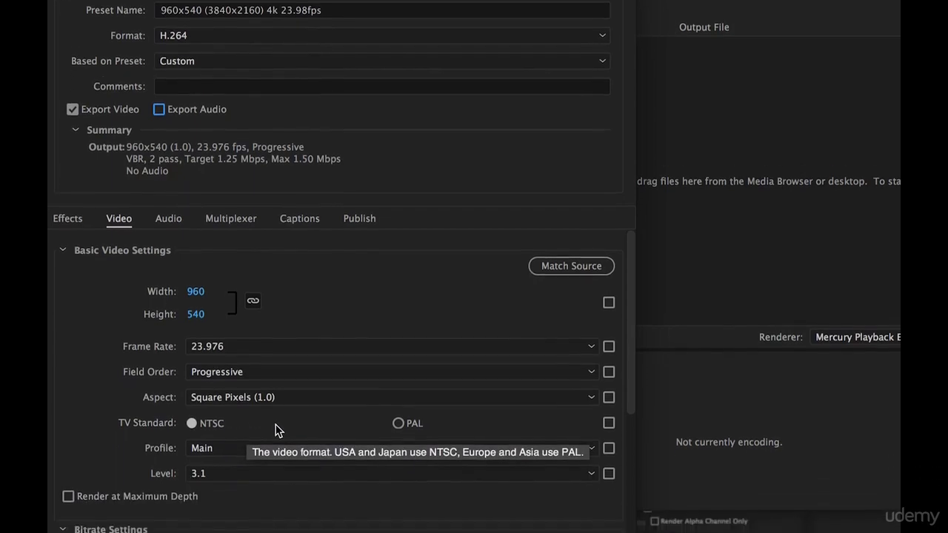
# - Set the target bitrate to 2 Mbps and the maximum bitrate to 2.5 Mbps, and save the preset
pyautogui.scroll(-5, 277, 474)
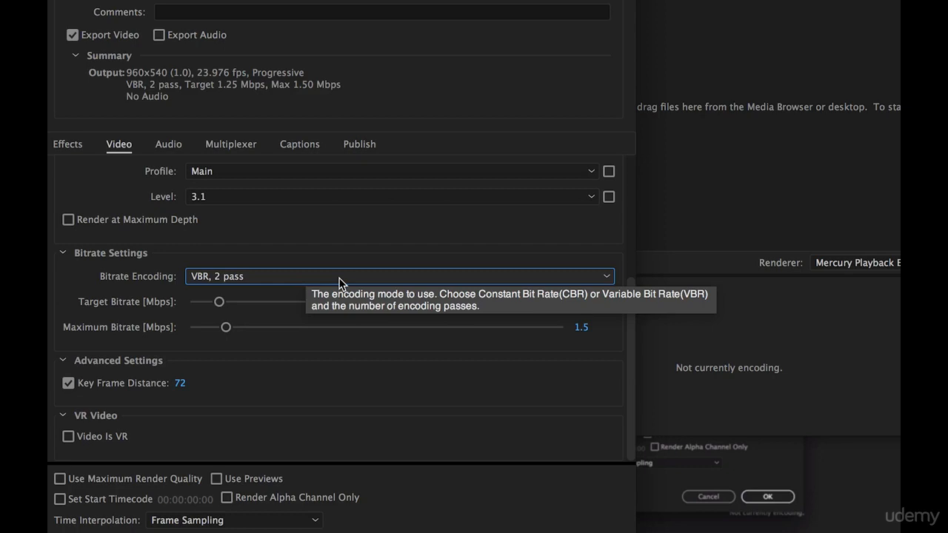
pyautogui.click(585, 302)
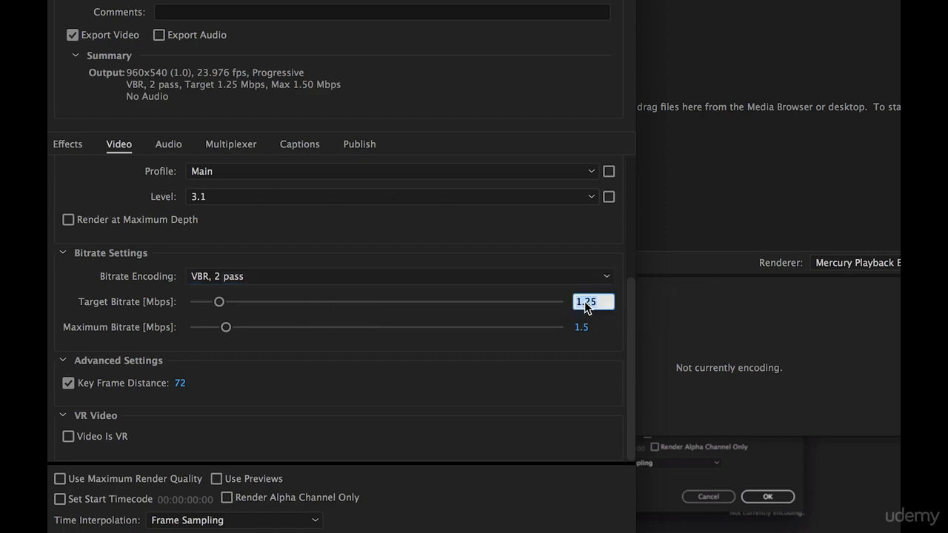
pyautogui.write('2')
pyautogui.press('Return')
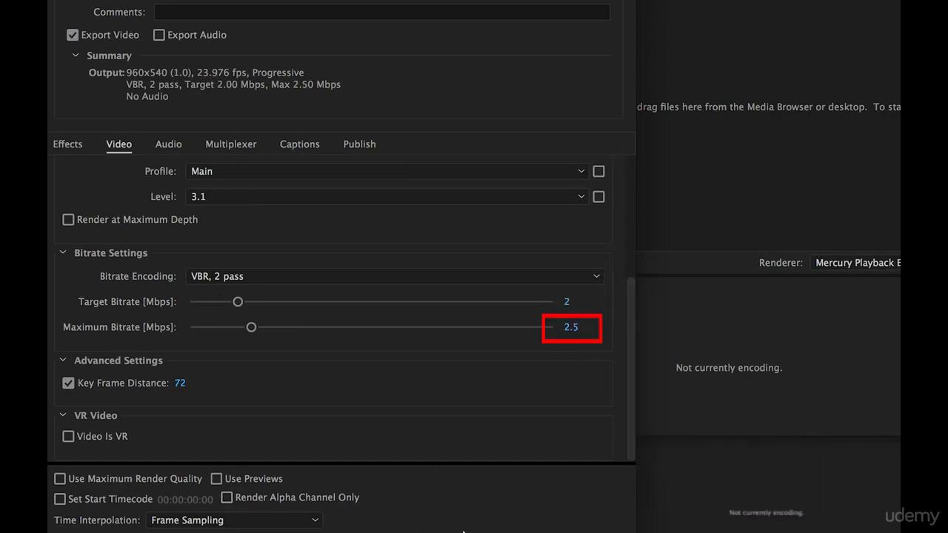
pyautogui.click(593, 532)
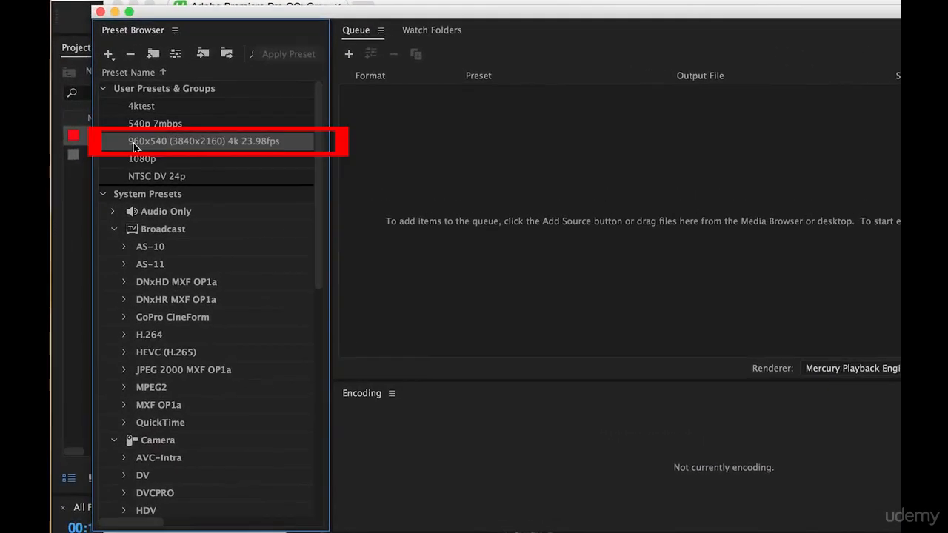
# - Export the 960x540 (3840x2160) 4k 23.98fps preset to the Desktop as an .epr video preset file
pyautogui.moveTo(241, 128)
pyautogui.rightClick(284, 143)
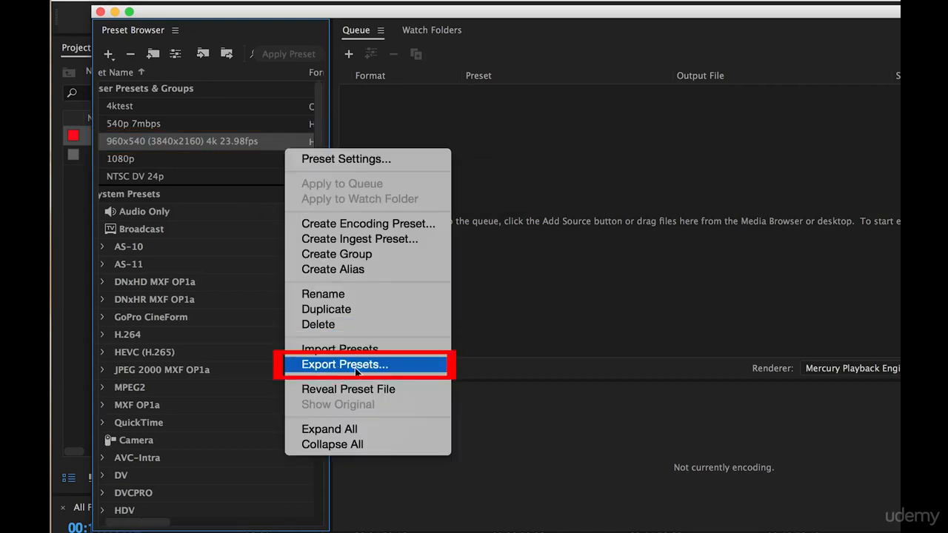
pyautogui.click(400, 367)
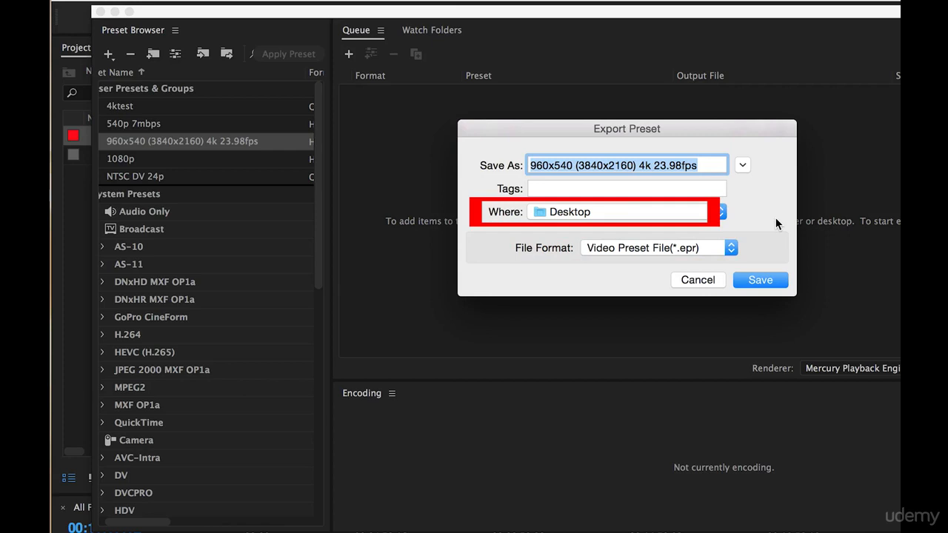
pyautogui.click(763, 280)
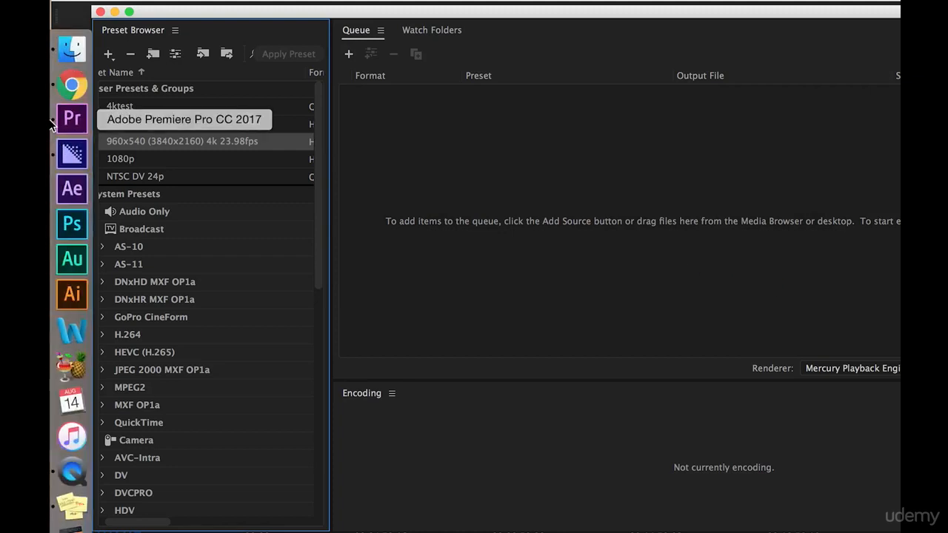
# - Switch to Premiere Pro, open the A Cam bin, and sort its clips by Video Info
pyautogui.click(74, 119)
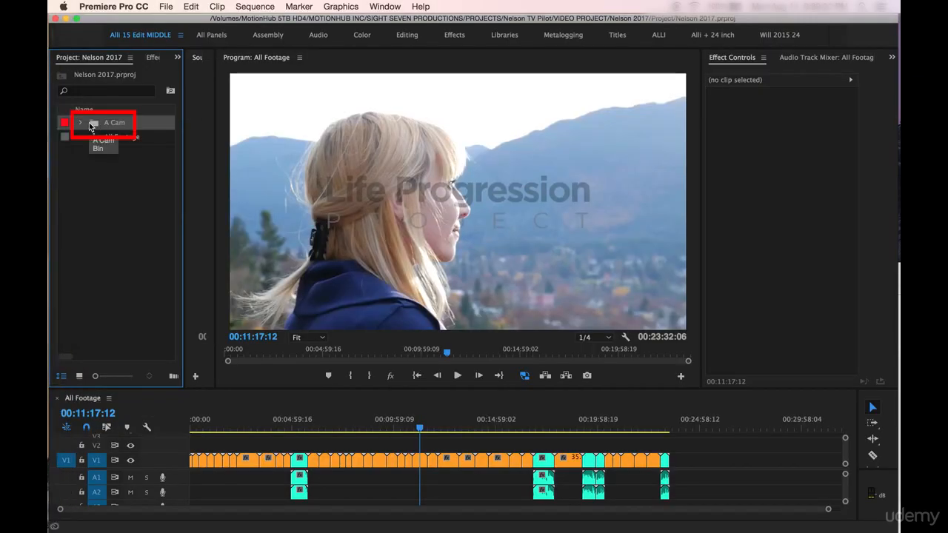
pyautogui.doubleClick(90, 125)
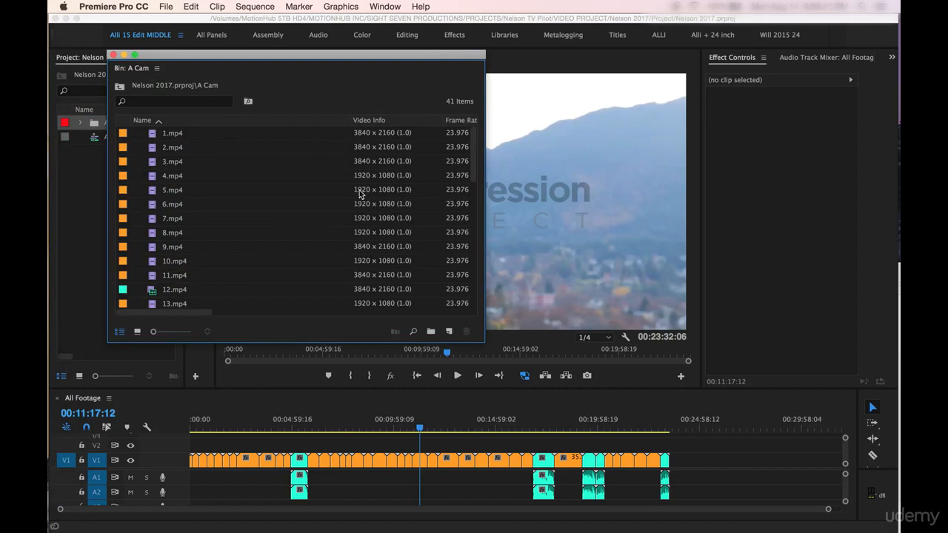
pyautogui.scroll(-10, 367, 227)
pyautogui.scroll(10, 367, 227)
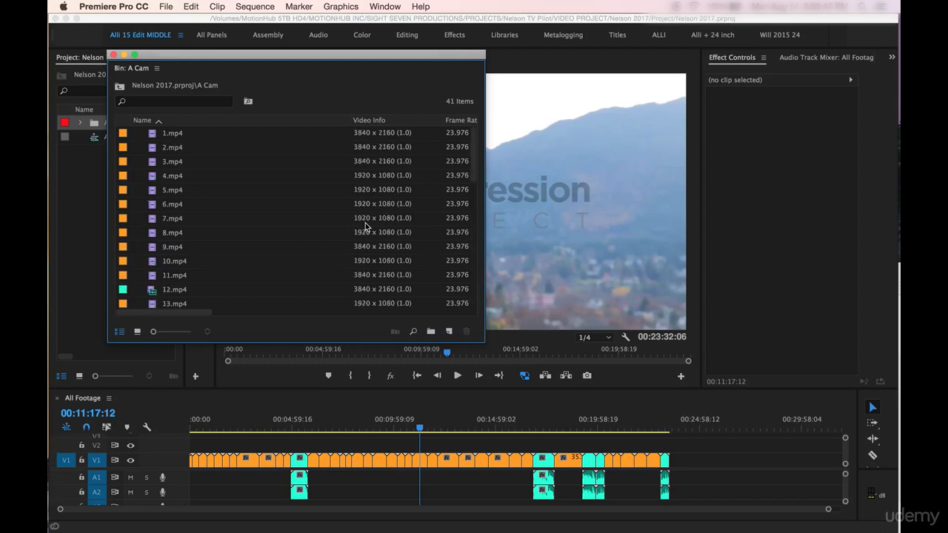
pyautogui.click(400, 123)
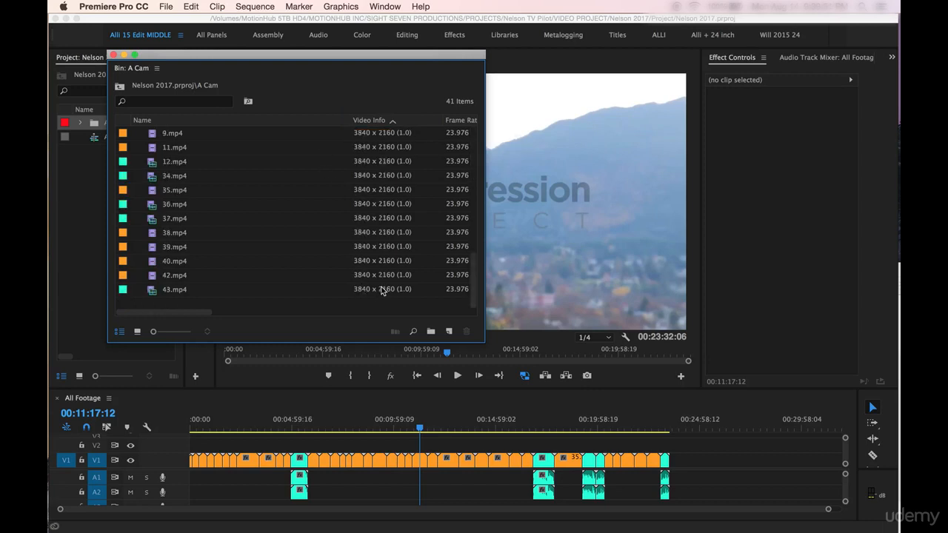
# - Select all 3840 x 2160 clips in the A Cam bin, from 1.mp4 through 43.mp4
pyautogui.click(381, 290)
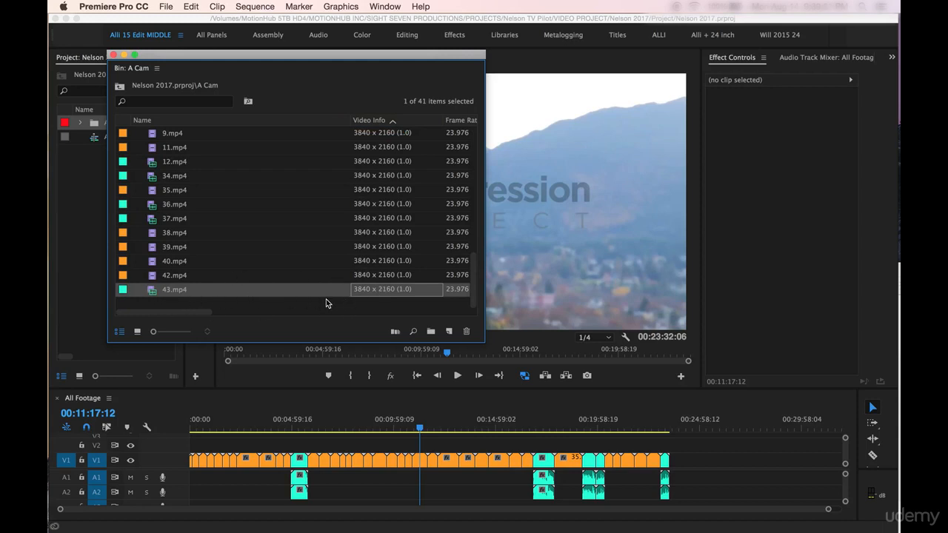
pyautogui.scroll(5, 345, 258)
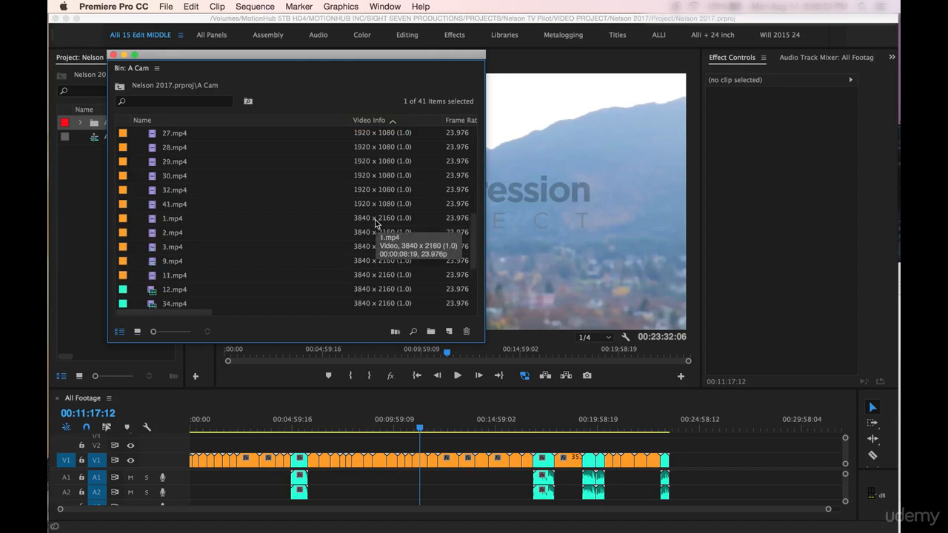
pyautogui.keyDown('shift'); pyautogui.click(376, 221); pyautogui.keyUp('shift')
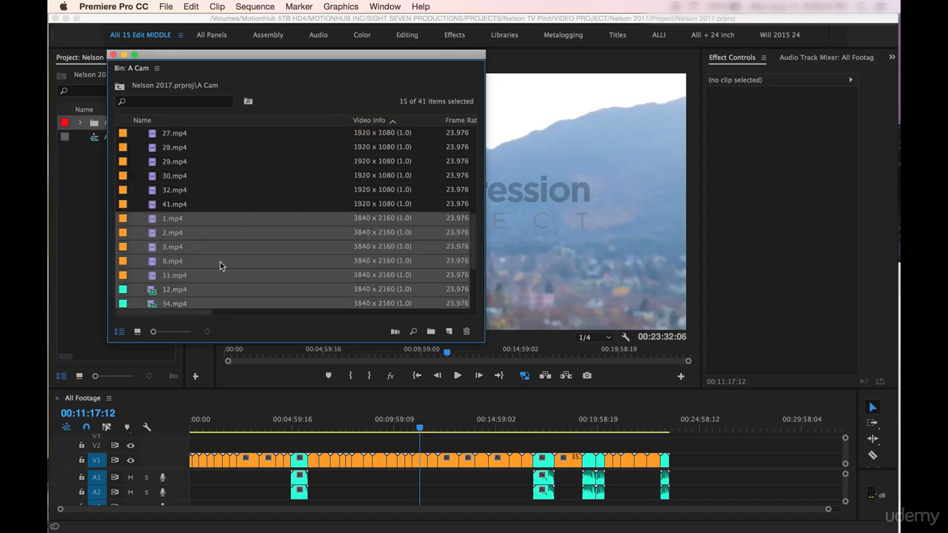
pyautogui.scroll(-5, 222, 257)
pyautogui.scroll(3, 231, 236)
# - Open Create Proxies for the selected clips and add the ingest preset "960x540 (For 4k 3840x2160) 23.98.epr" from the Desktop
pyautogui.rightClick(172, 182)
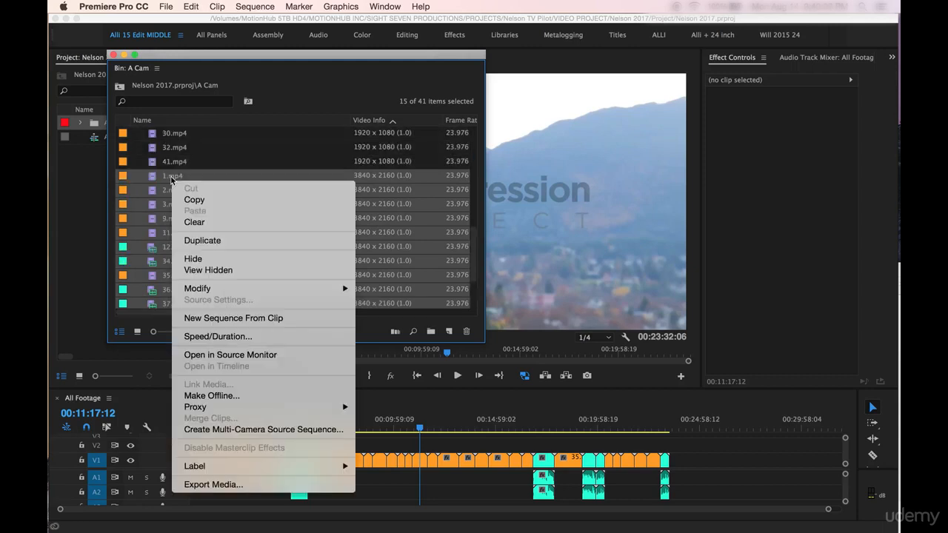
pyautogui.moveTo(238, 413)
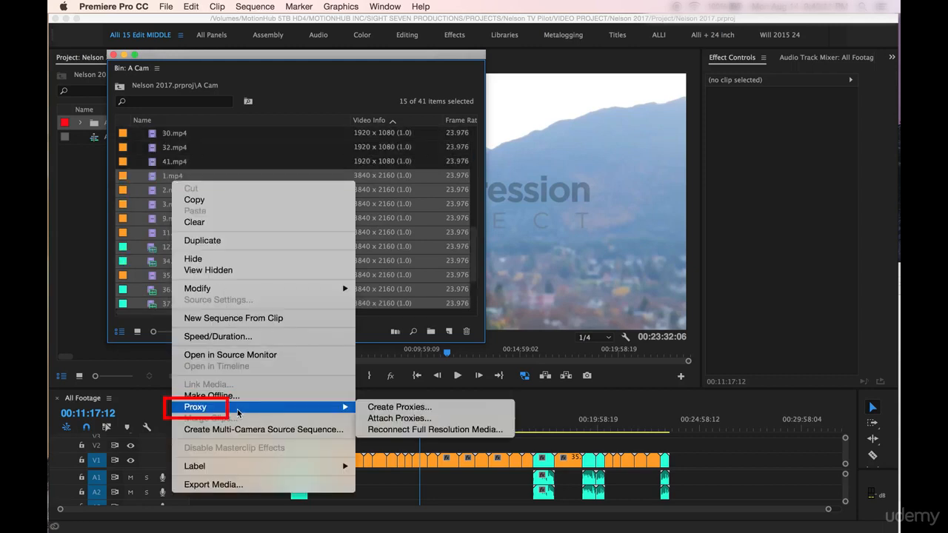
pyautogui.click(365, 408)
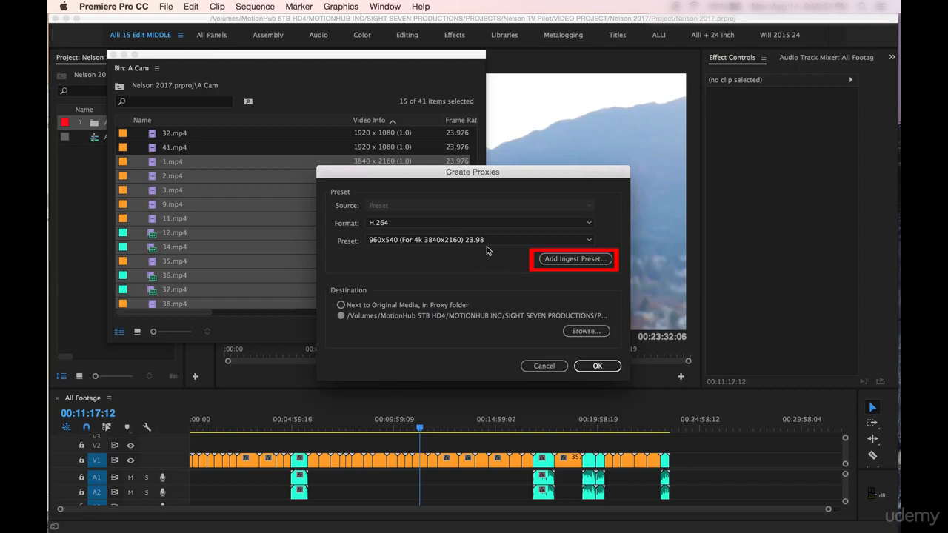
pyautogui.click(549, 260)
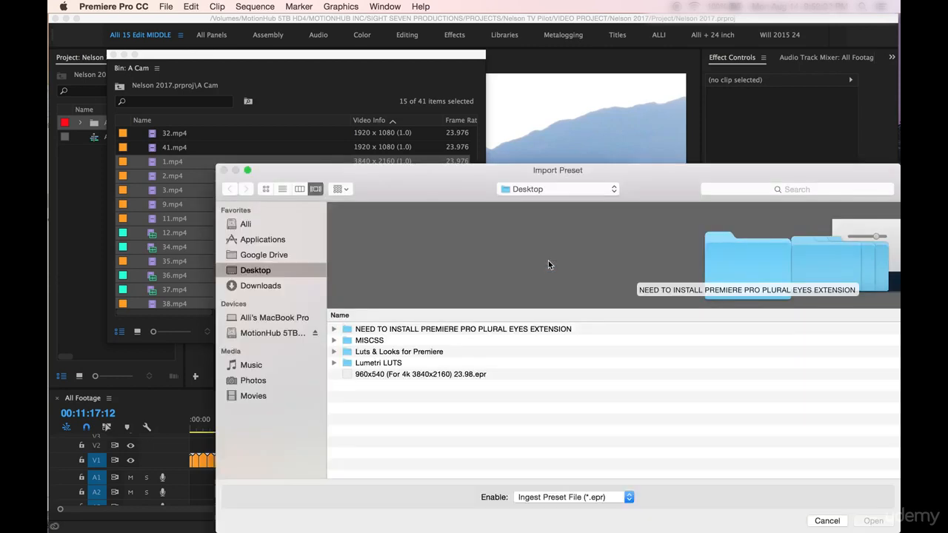
pyautogui.click(359, 376)
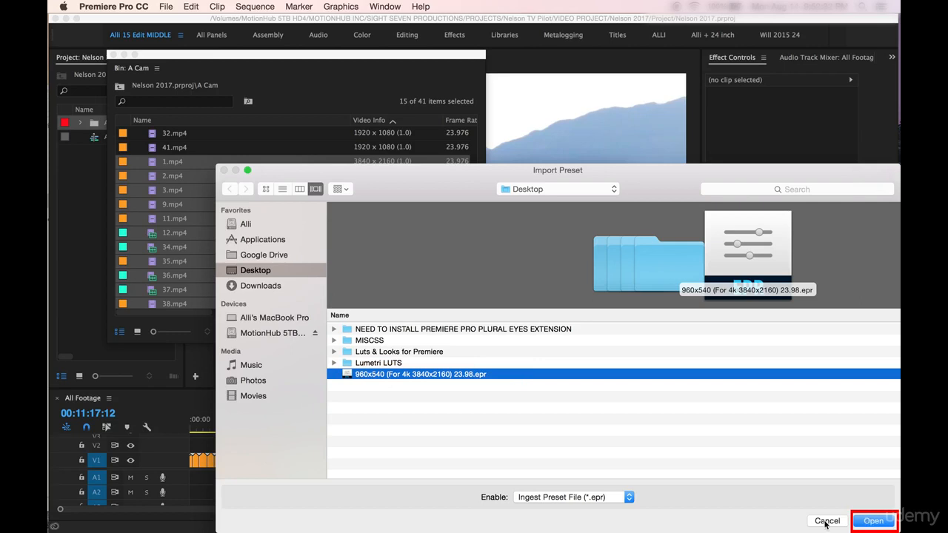
pyautogui.click(873, 521)
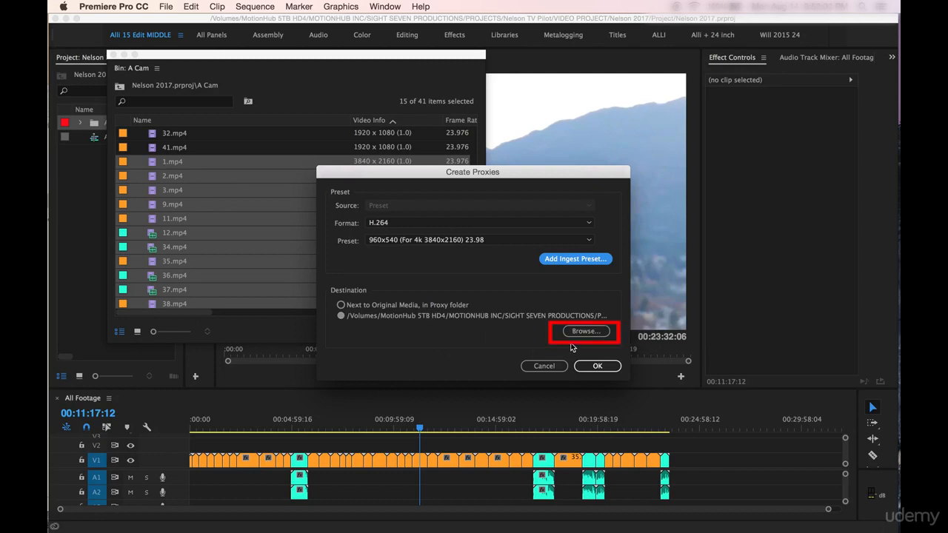
# - Set the proxy destination to the Proxies folder inside A Cam and start creating the proxies
pyautogui.click(585, 332)
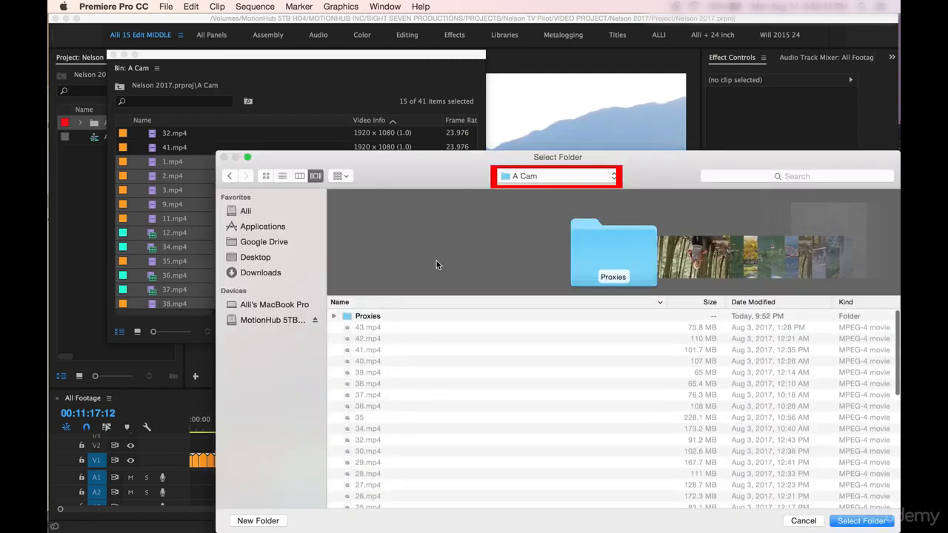
pyautogui.scroll(-10, 343, 460)
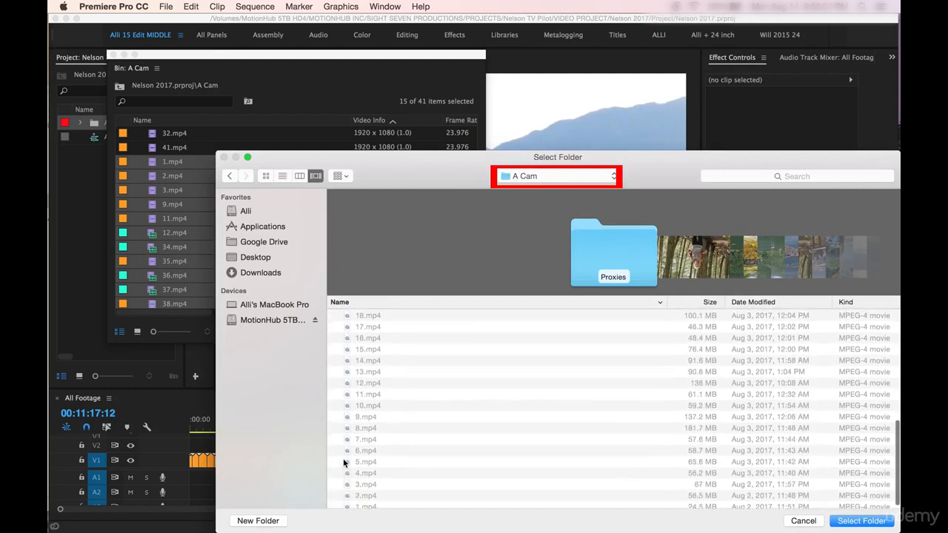
pyautogui.scroll(10, 343, 461)
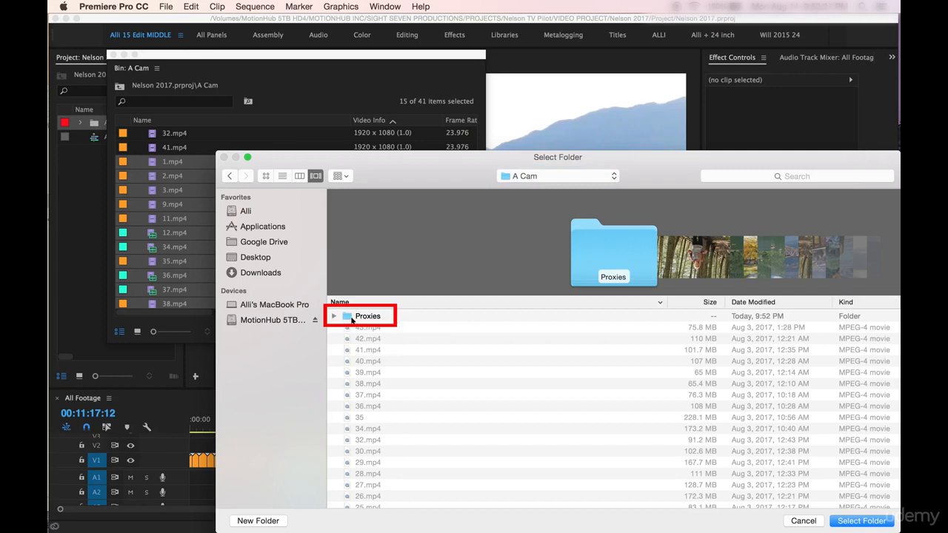
pyautogui.click(353, 319)
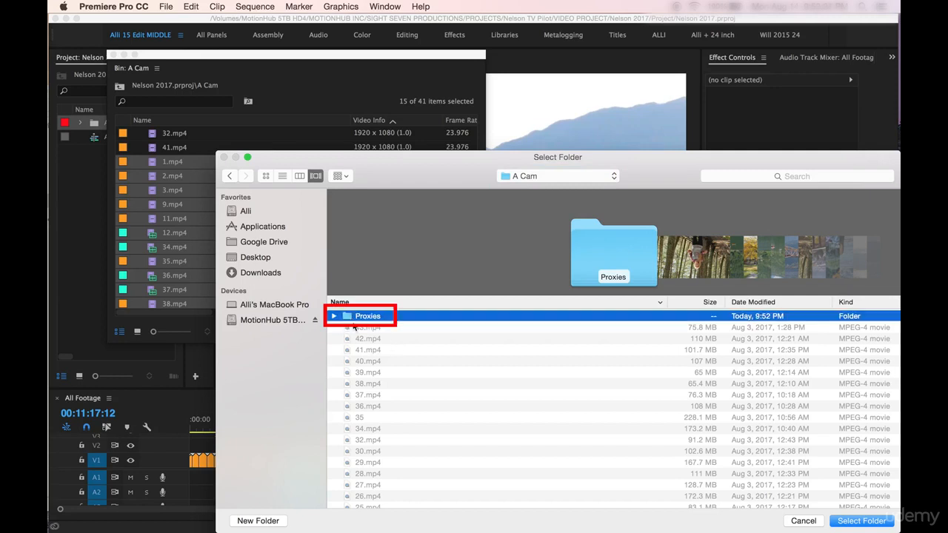
pyautogui.click(861, 522)
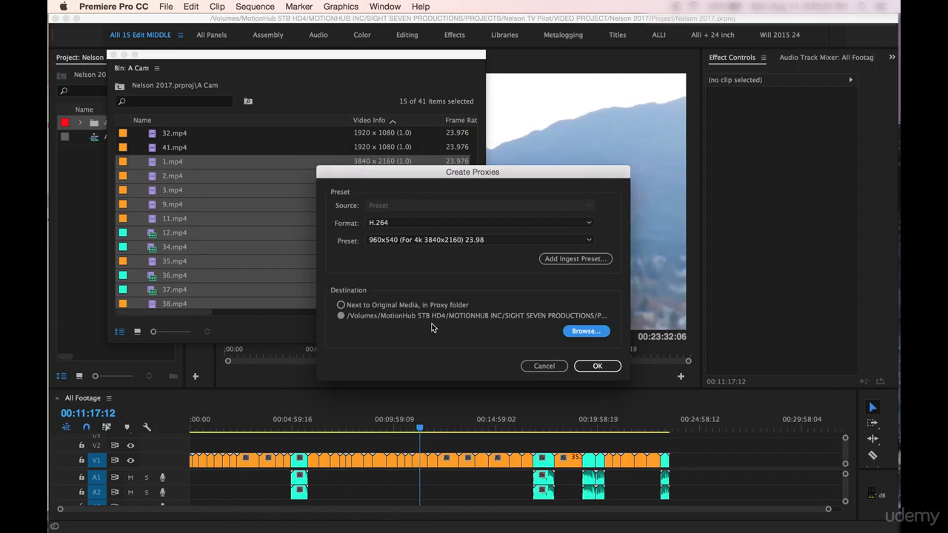
pyautogui.click(593, 366)
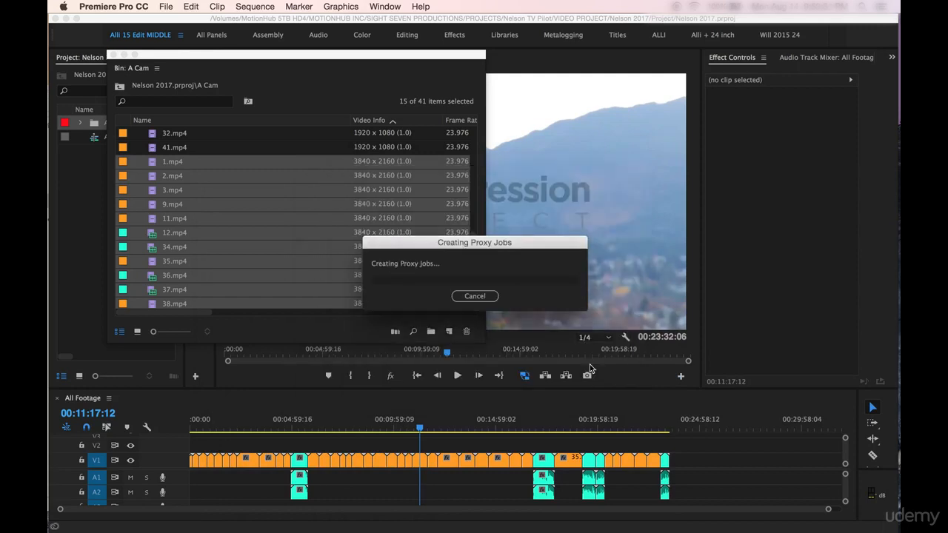